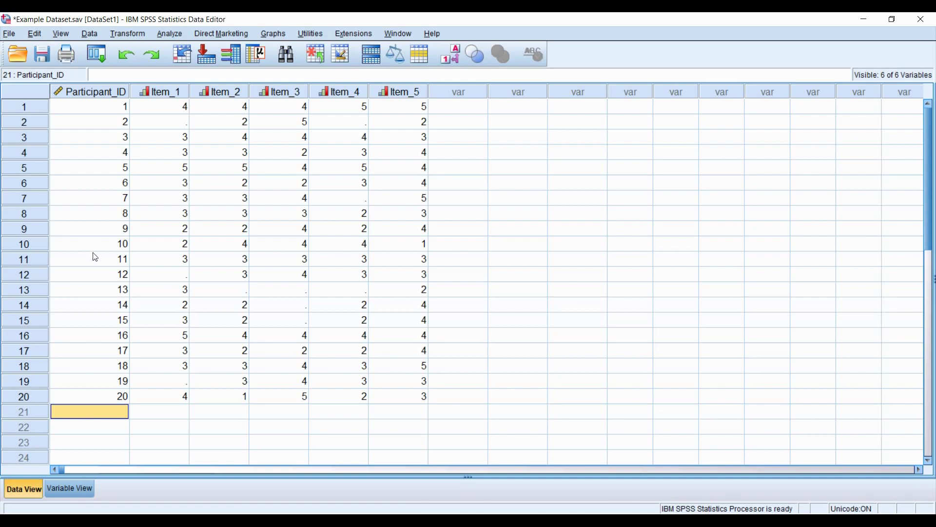
- Highlight all twenty participant IDs and participant 1's five item responses
click(105, 116)
drag(106, 115, 117, 396)
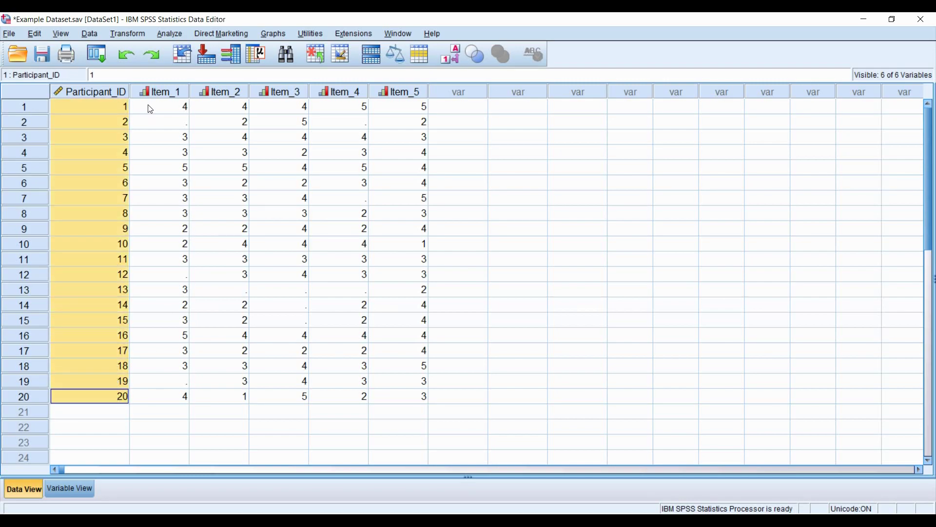
drag(150, 110, 374, 112)
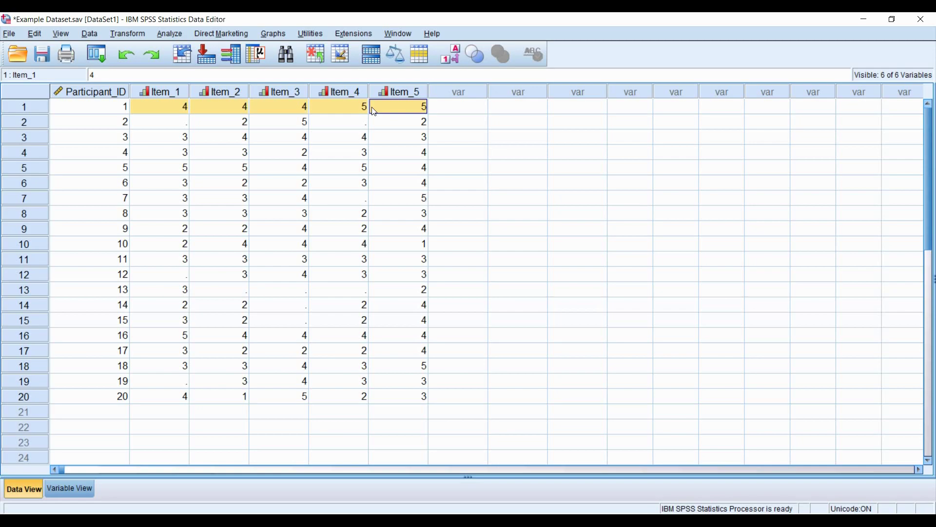
- Point out missing item responses for participants 2, 7, 12, 13 and 15
click(329, 141)
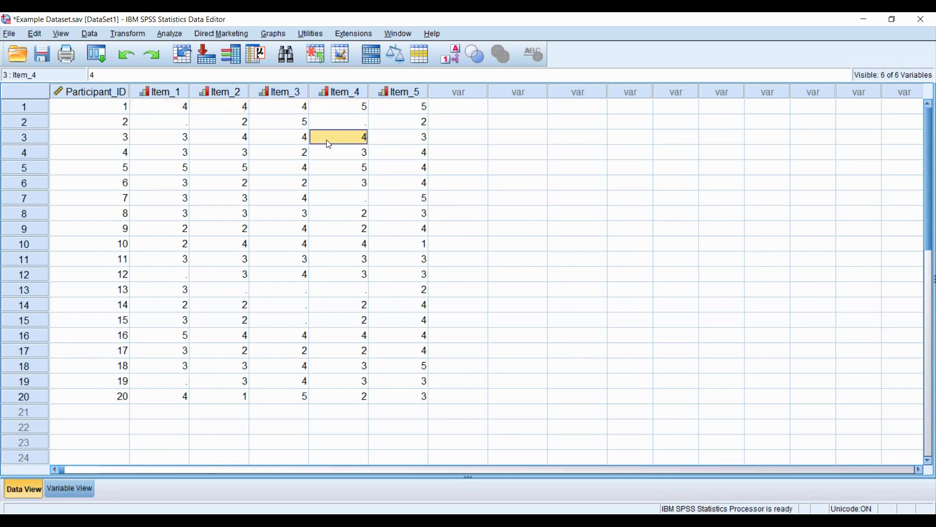
click(332, 198)
click(170, 128)
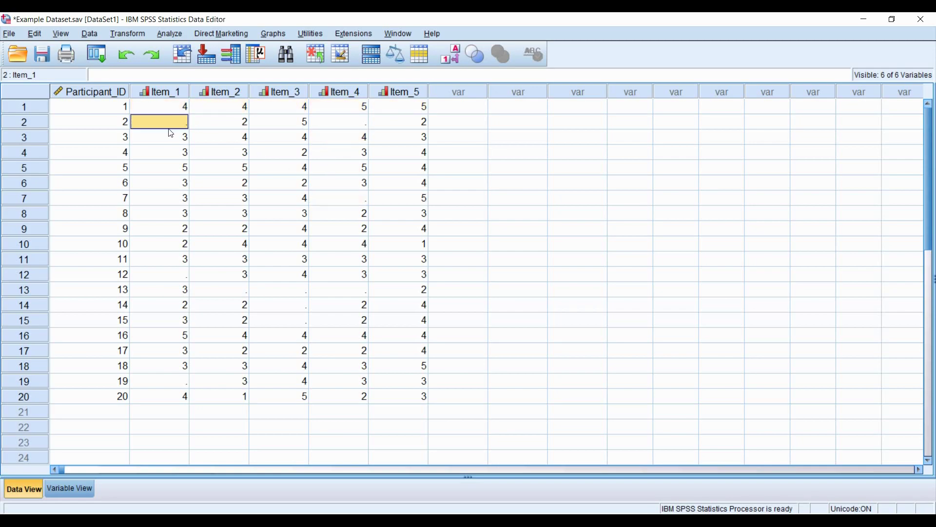
click(321, 127)
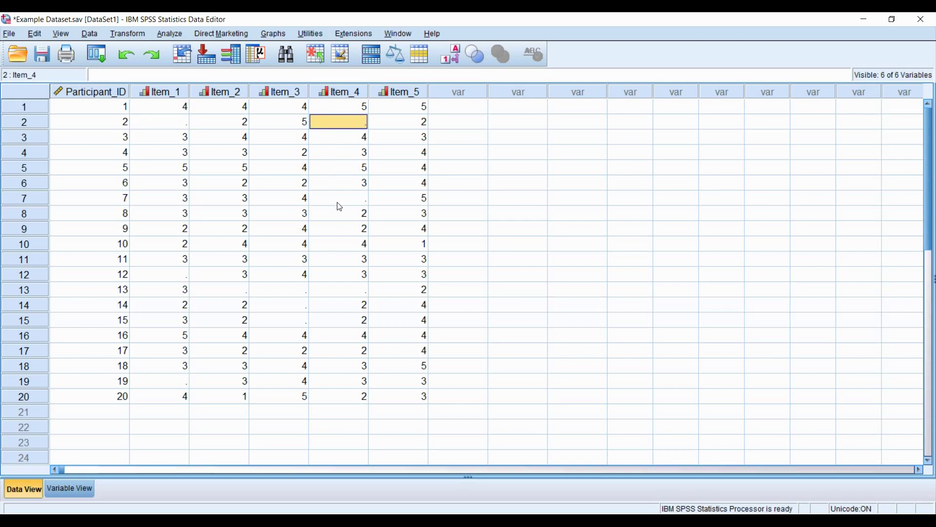
click(338, 200)
click(332, 289)
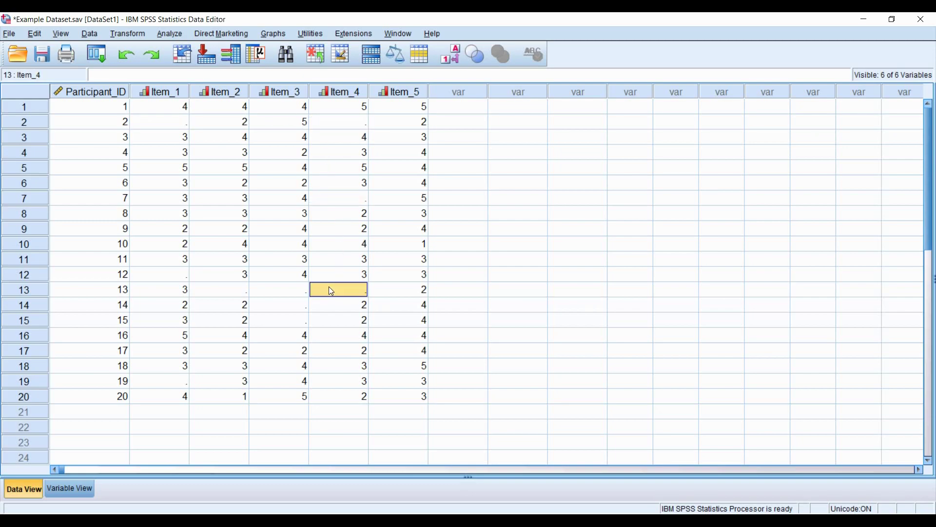
click(294, 292)
click(228, 295)
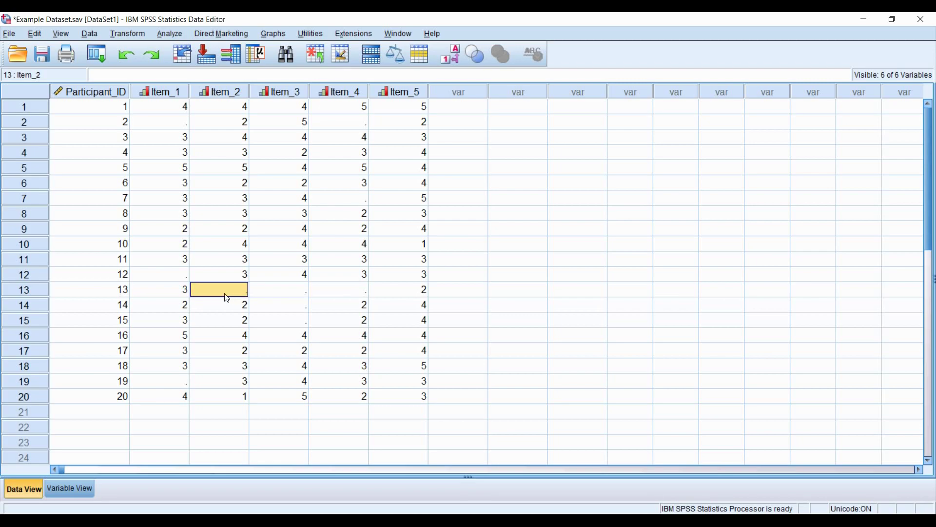
click(178, 276)
click(298, 326)
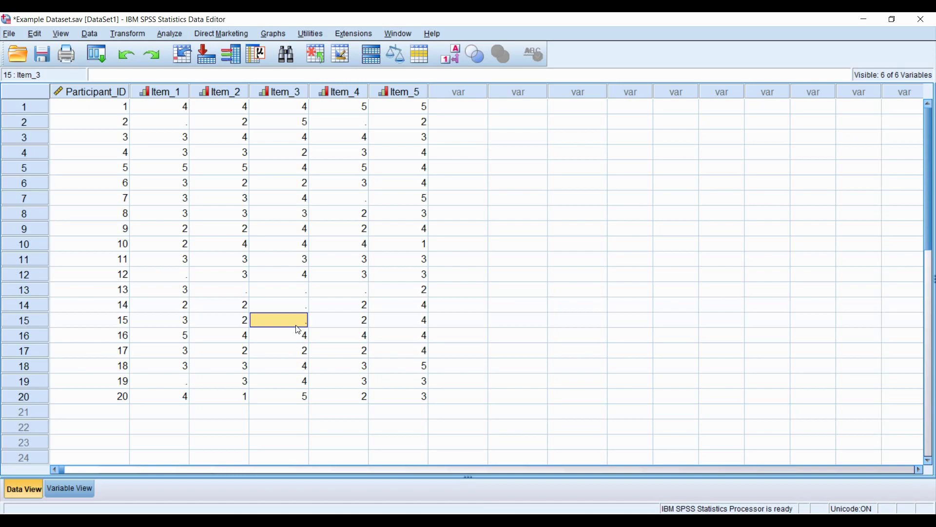
- Compute Total_Score as Item_1 + Item_2 + Item_3 + Item_4 + Item_5
click(127, 33)
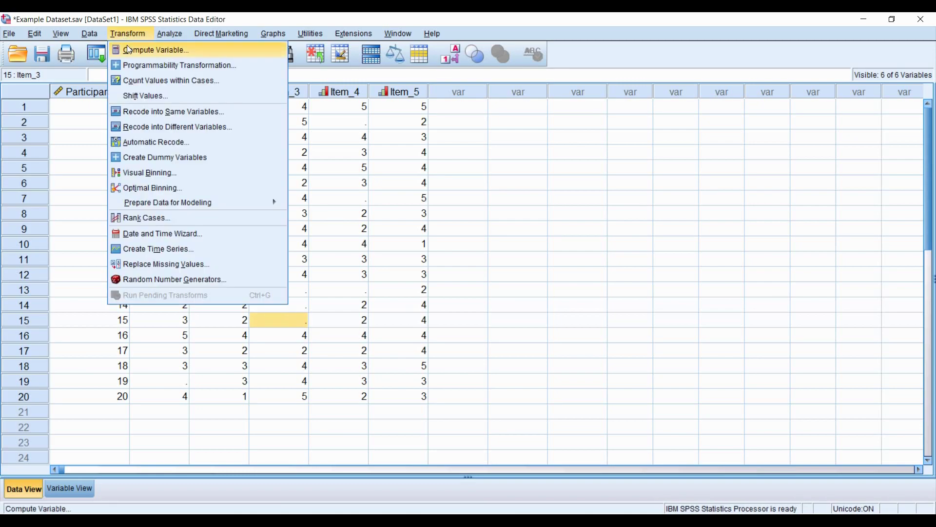
click(129, 49)
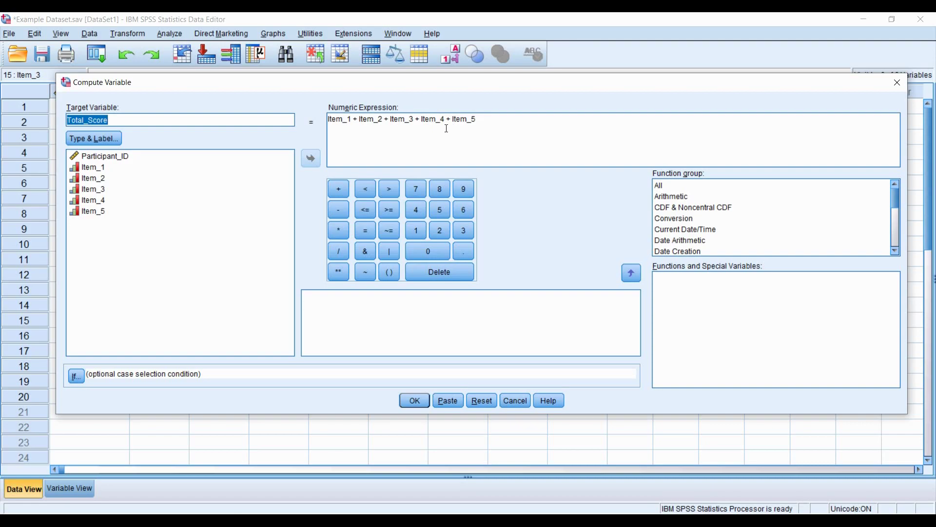
click(414, 401)
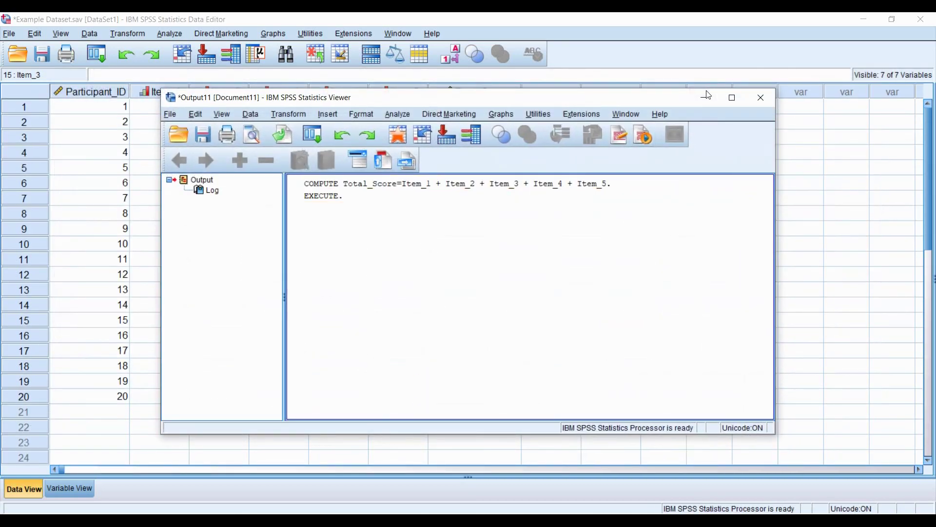
- Check the blank Total_Score cells for participants 2, 7, 12–15 and 19, then return to the syntax
click(705, 95)
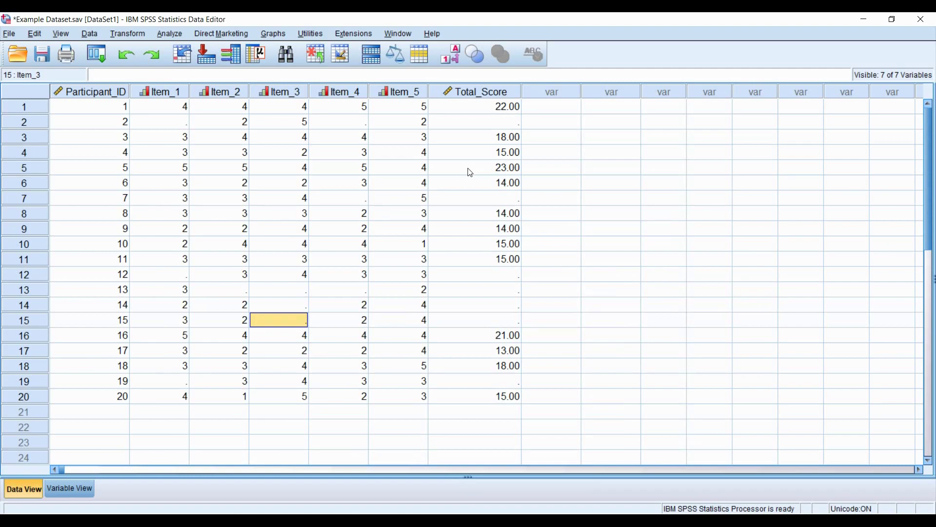
click(472, 93)
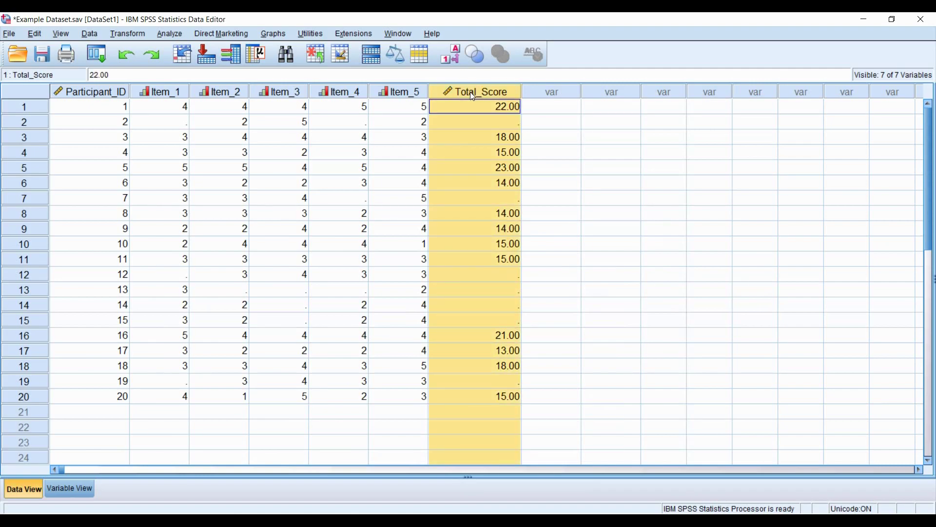
click(480, 127)
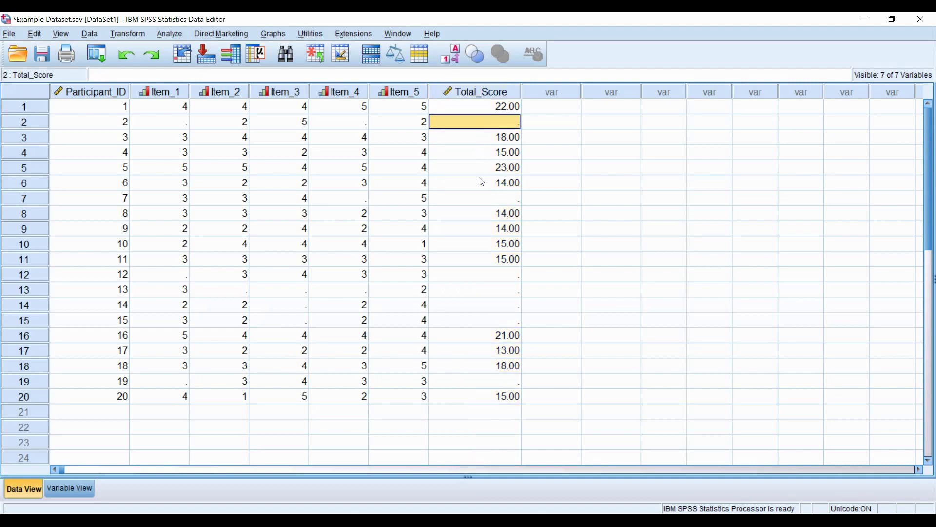
click(479, 202)
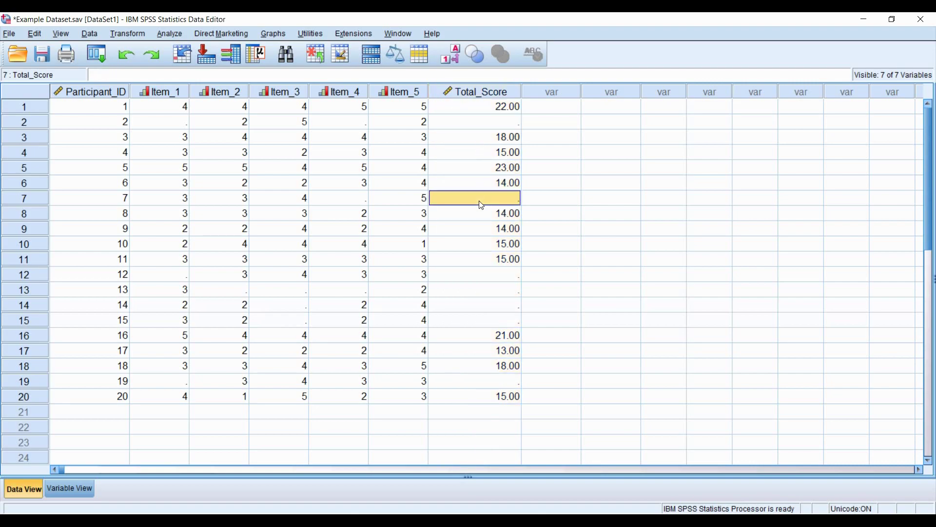
click(485, 274)
click(487, 291)
click(486, 310)
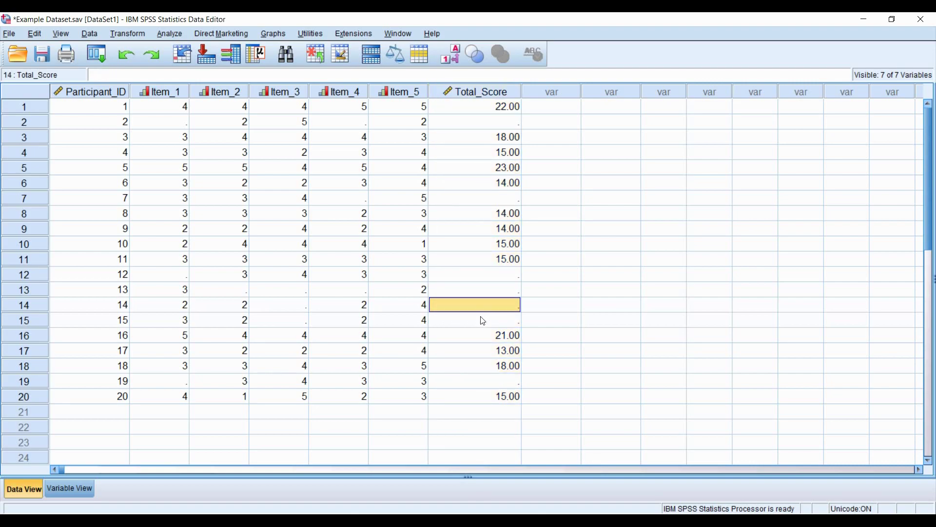
click(481, 321)
click(478, 383)
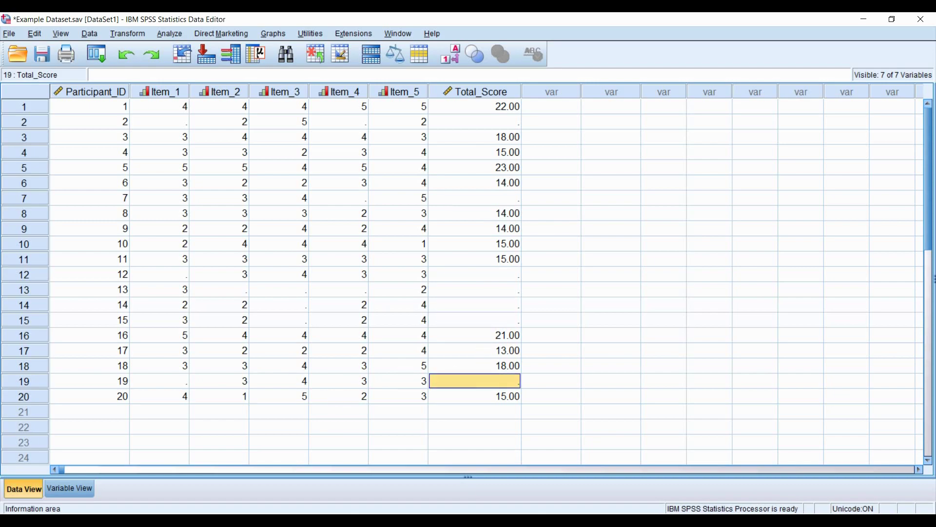
mouse_move(406, 521)
click(405, 476)
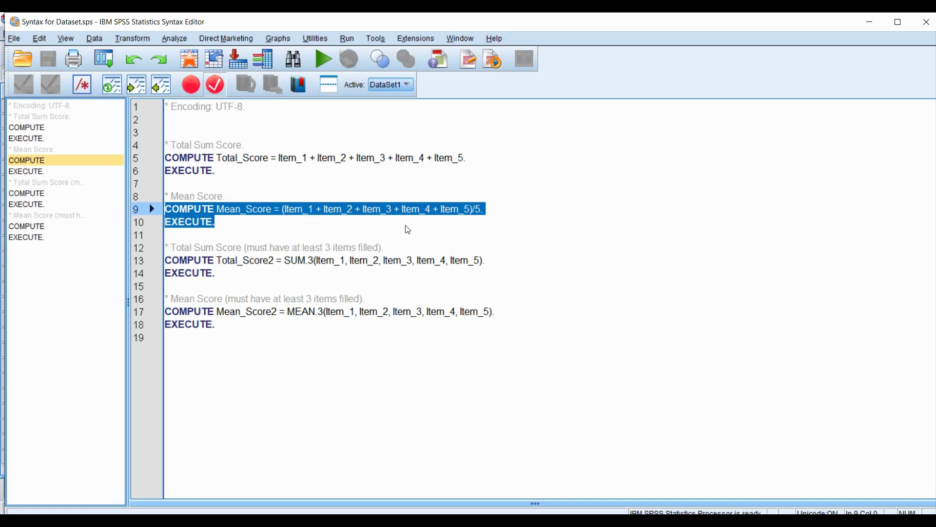
- Run the selected Mean_Score COMPUTE lines and minimize the Syntax Editor
click(324, 62)
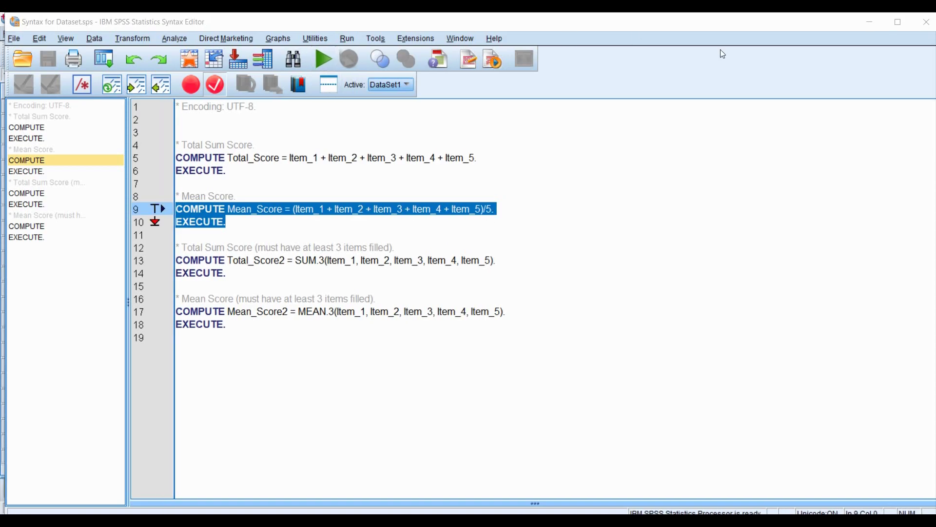
click(872, 22)
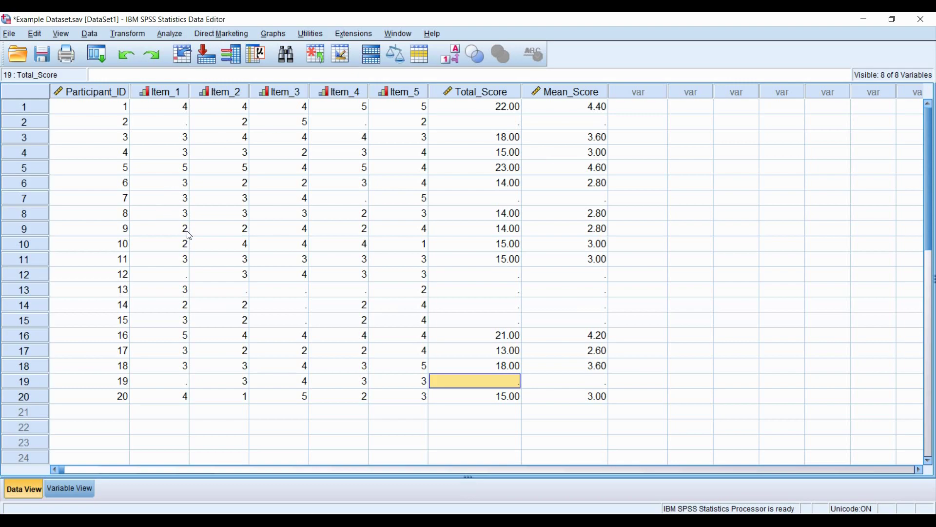
drag(189, 234, 397, 275)
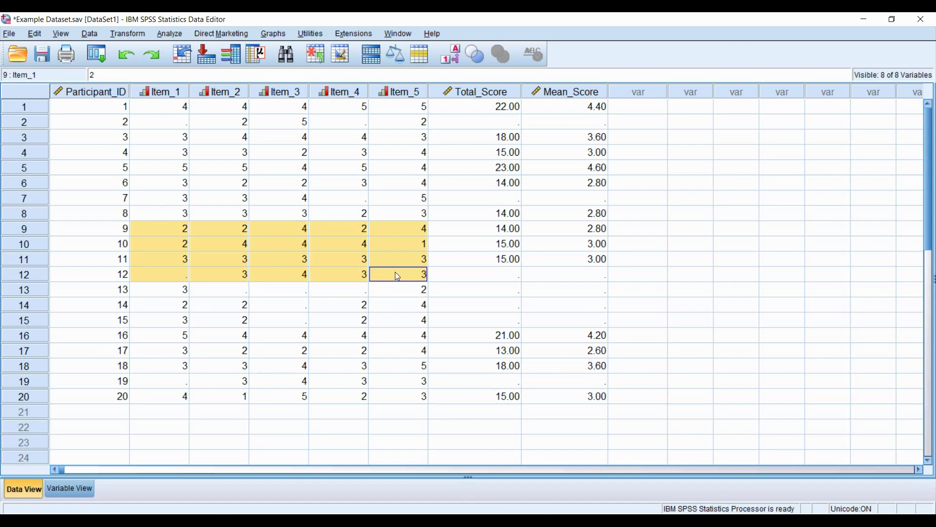
drag(182, 306, 405, 326)
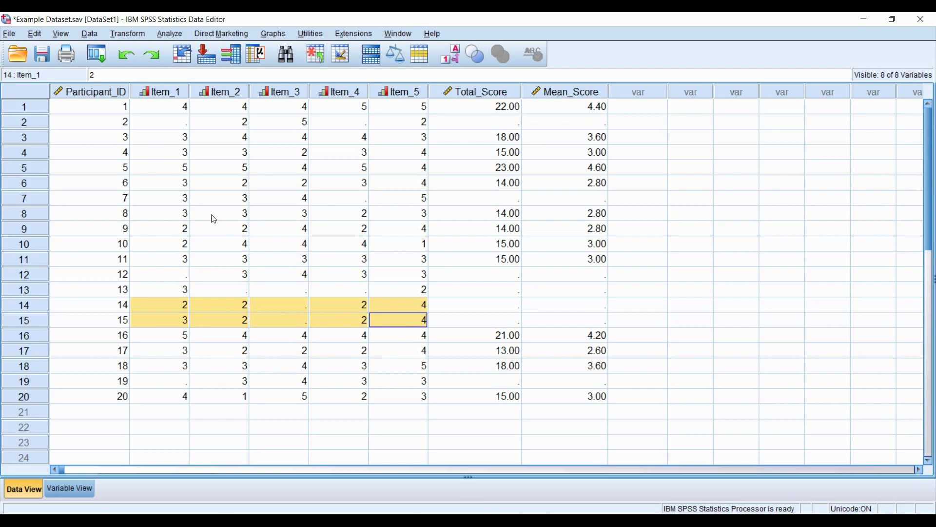
click(186, 137)
drag(185, 137, 385, 122)
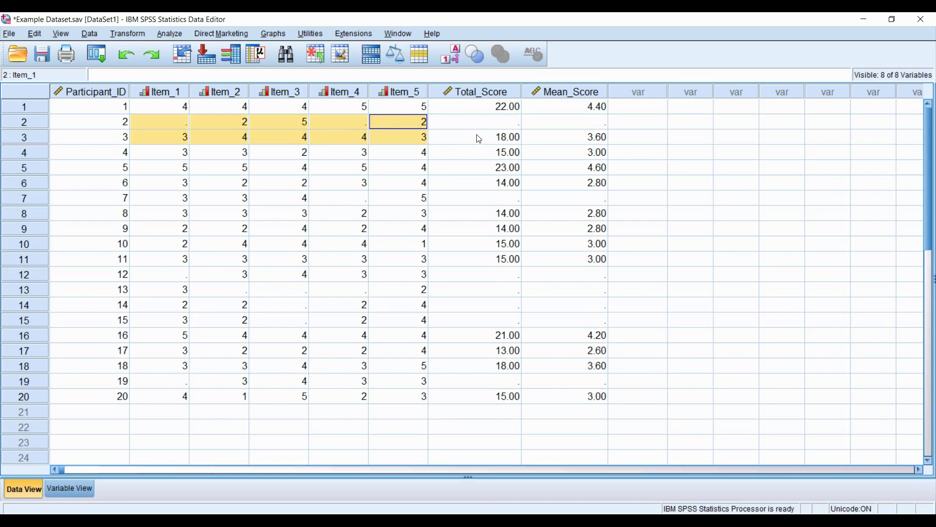
click(565, 139)
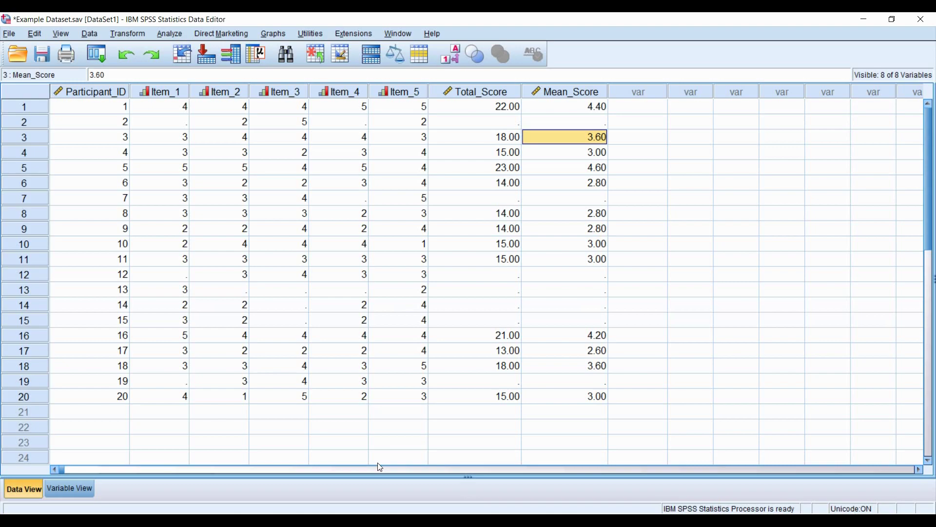
mouse_move(407, 521)
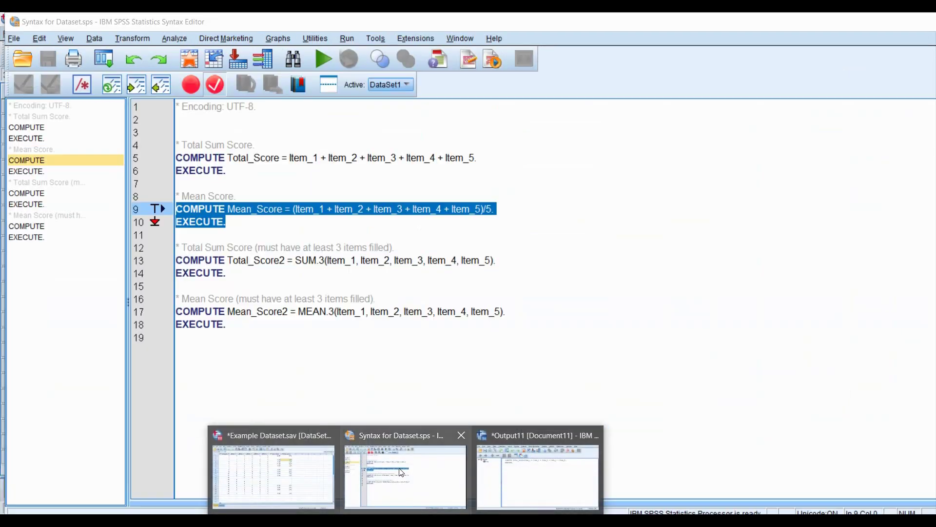
click(408, 469)
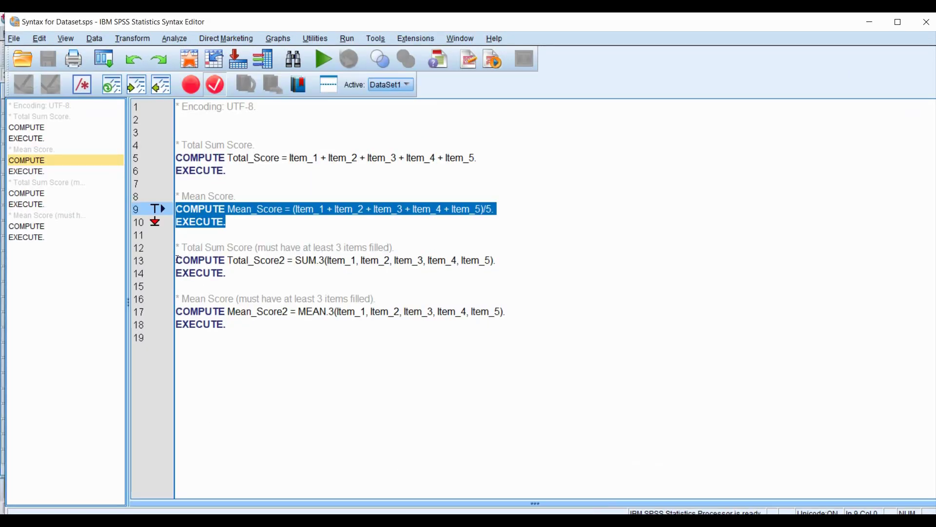
drag(177, 259, 238, 271)
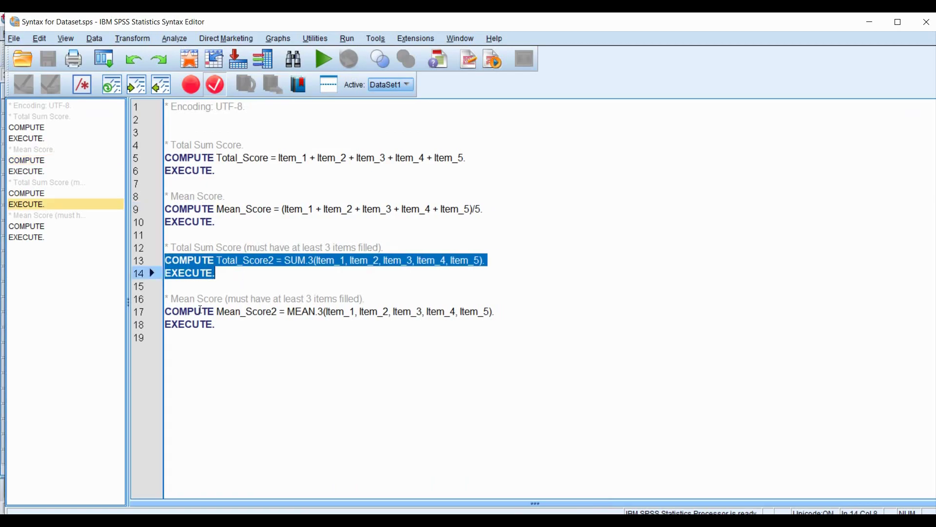
drag(166, 311, 234, 320)
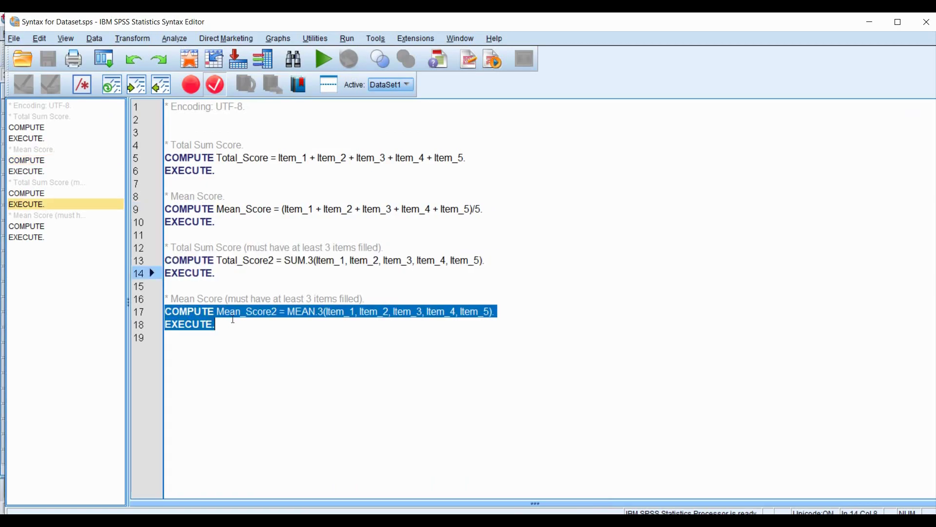
click(286, 262)
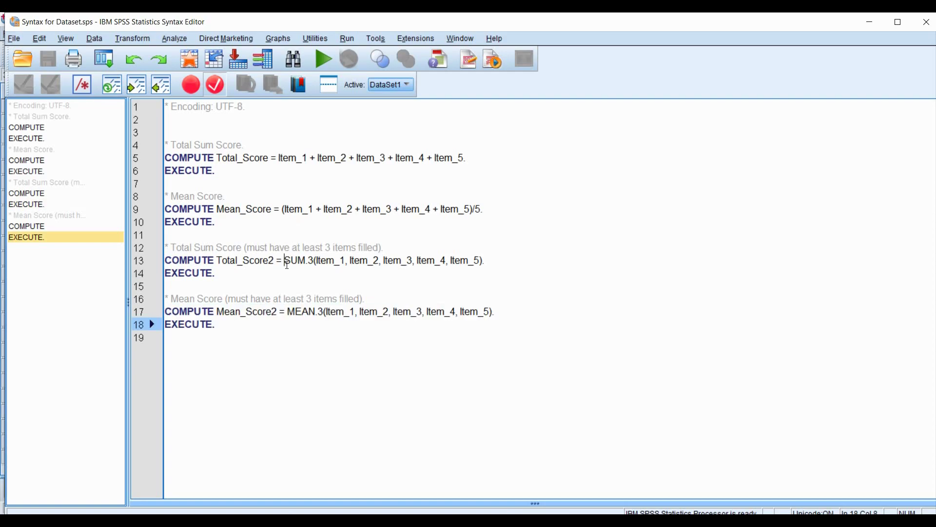
drag(287, 261, 484, 261)
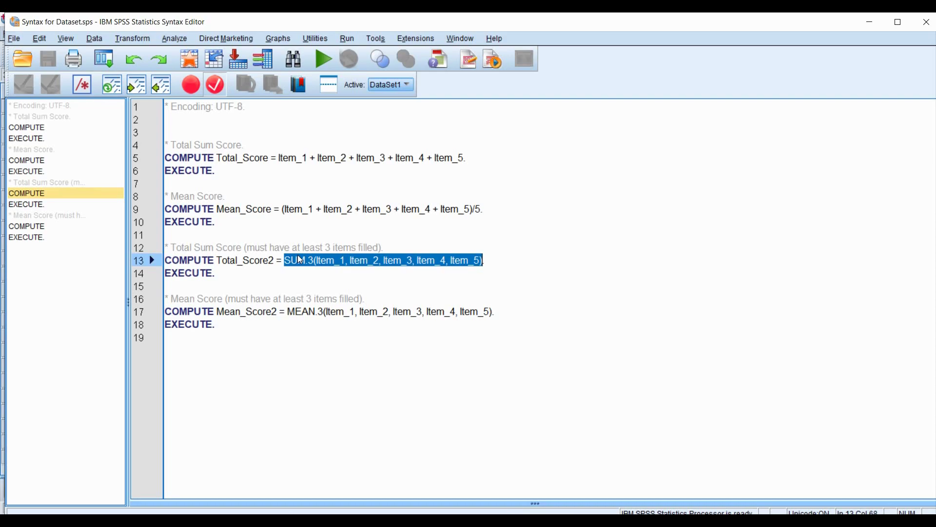
click(291, 264)
drag(290, 264, 310, 265)
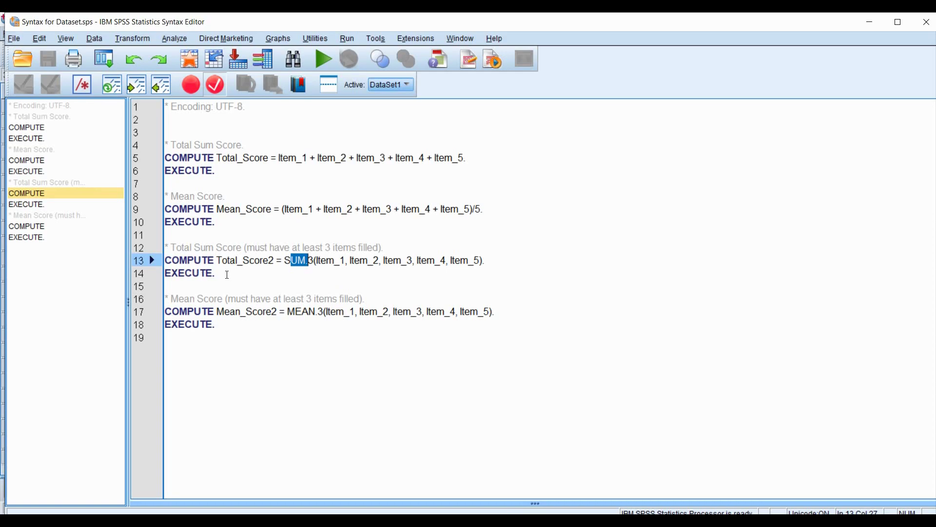
drag(227, 275, 163, 251)
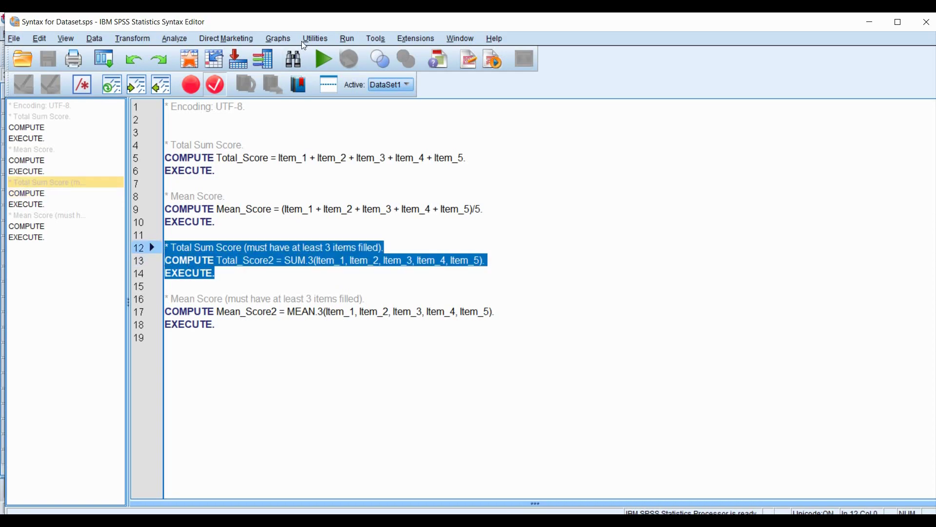
- Run the SUM.3 Total_Score2 commands and select the new Total_Score2 column
click(323, 59)
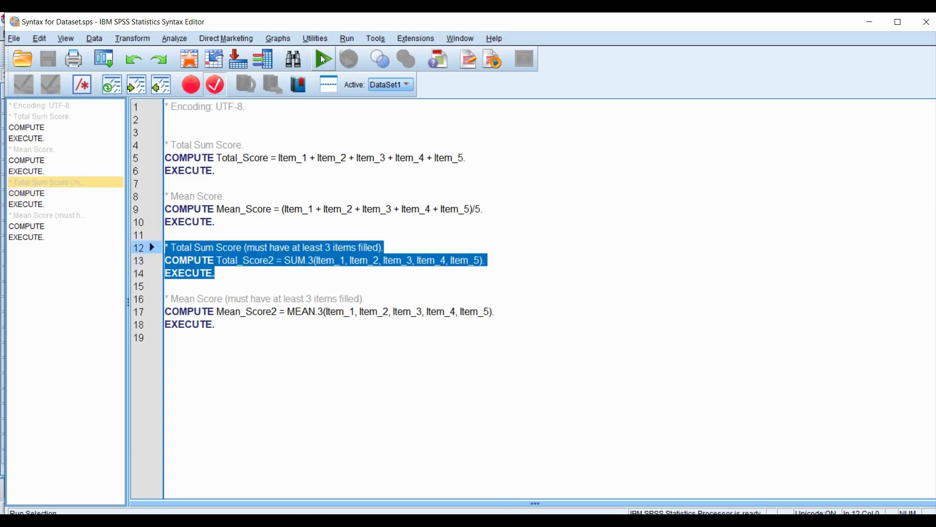
click(871, 22)
click(657, 94)
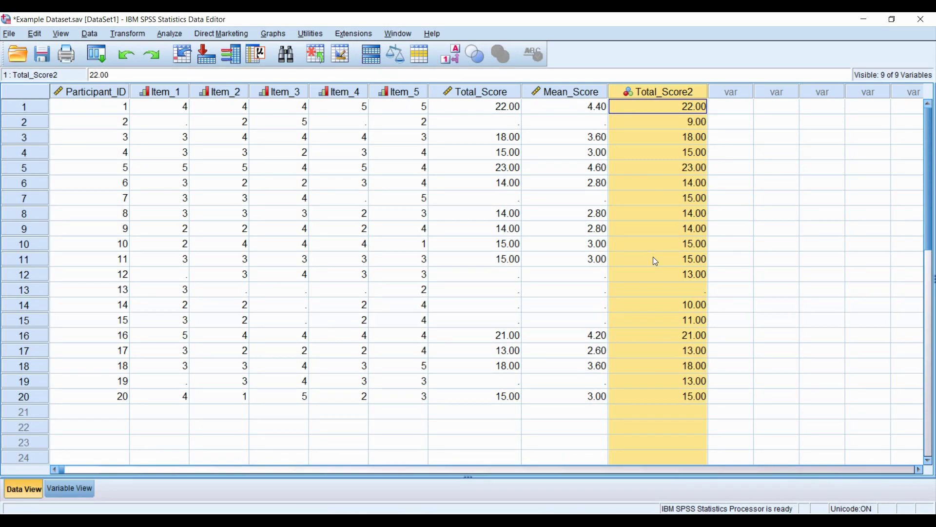
- Inspect participant 13's row: missing item responses and a blank Total_Score2
click(644, 290)
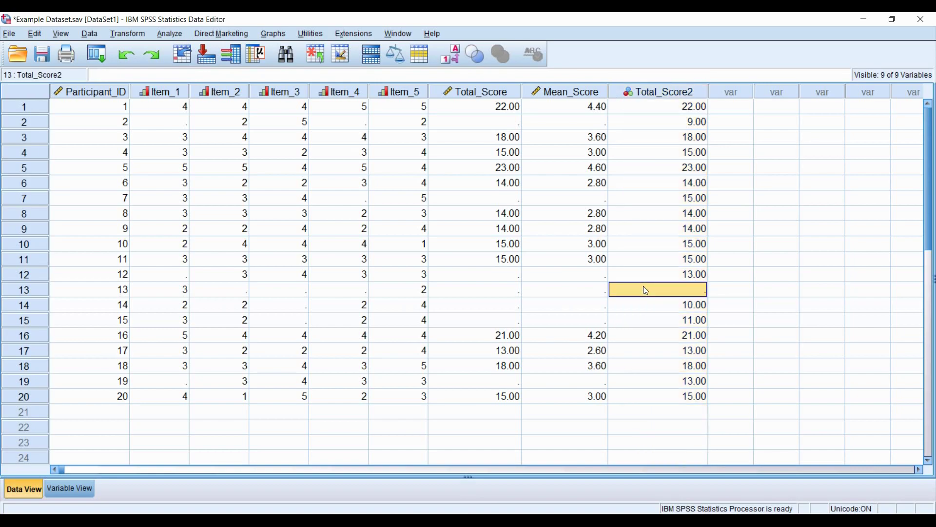
click(217, 290)
click(128, 293)
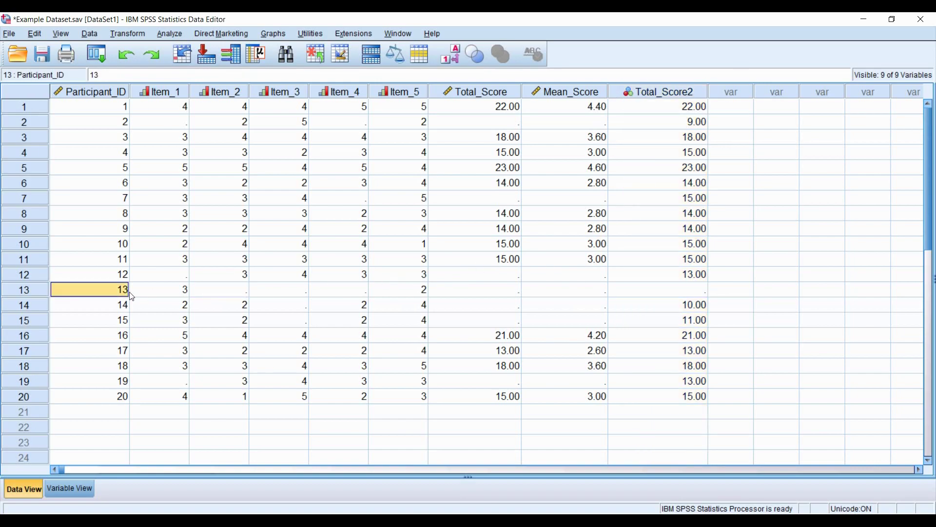
click(40, 293)
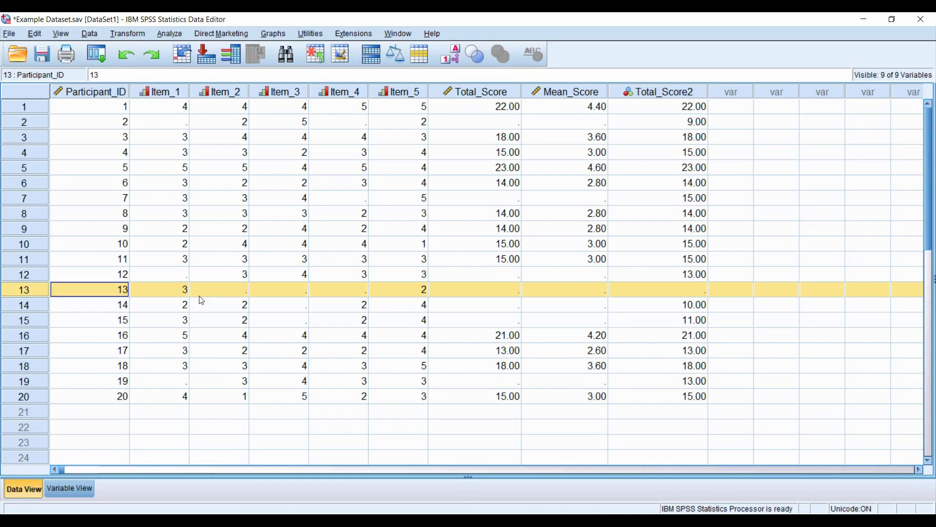
click(620, 296)
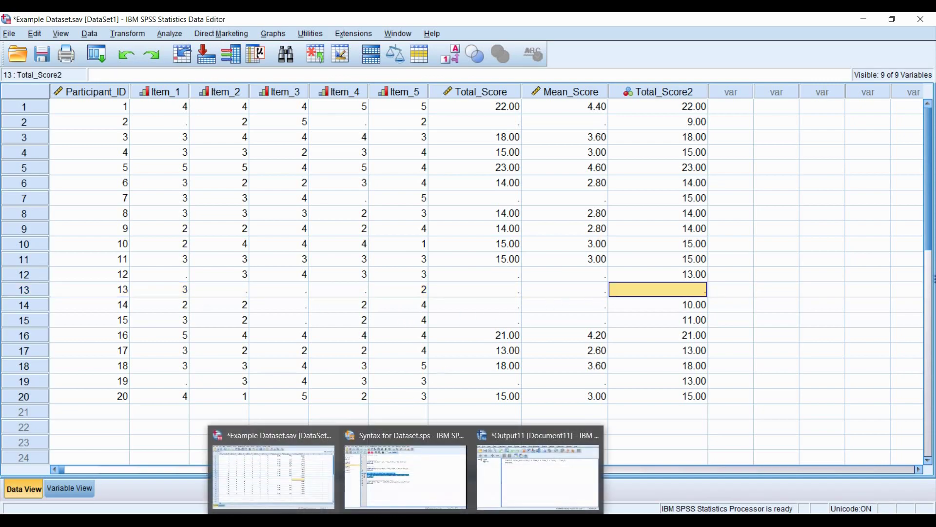
- Recheck participant 13's row in the data, then go back to the SUM.3/MEAN.3 syntax
click(406, 493)
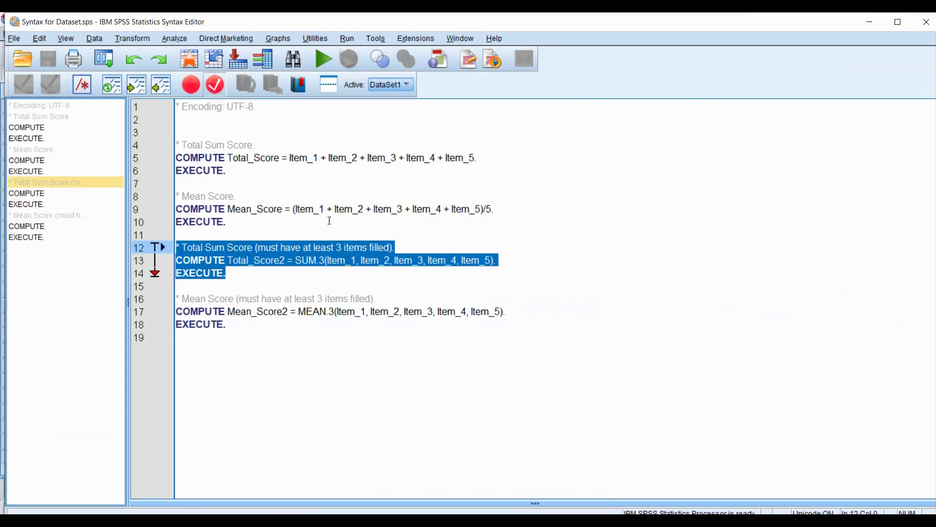
click(318, 262)
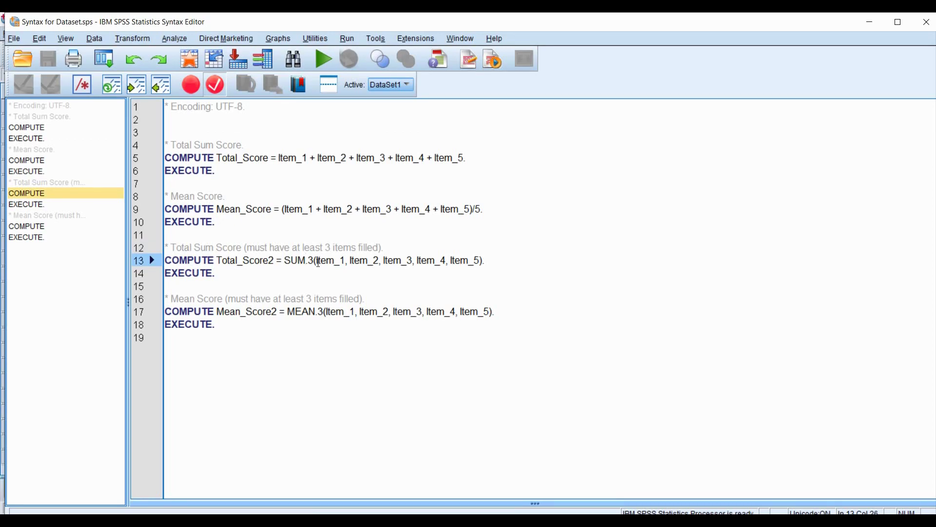
mouse_move(406, 521)
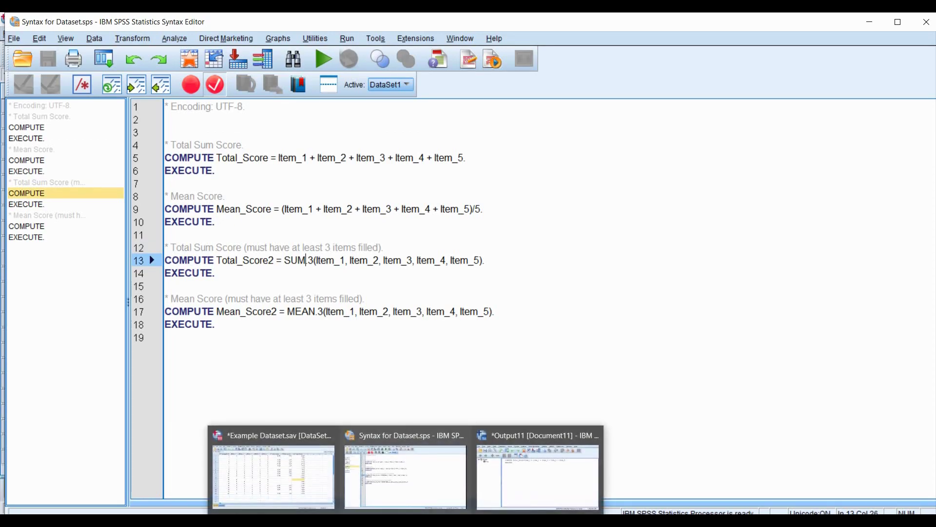
click(317, 494)
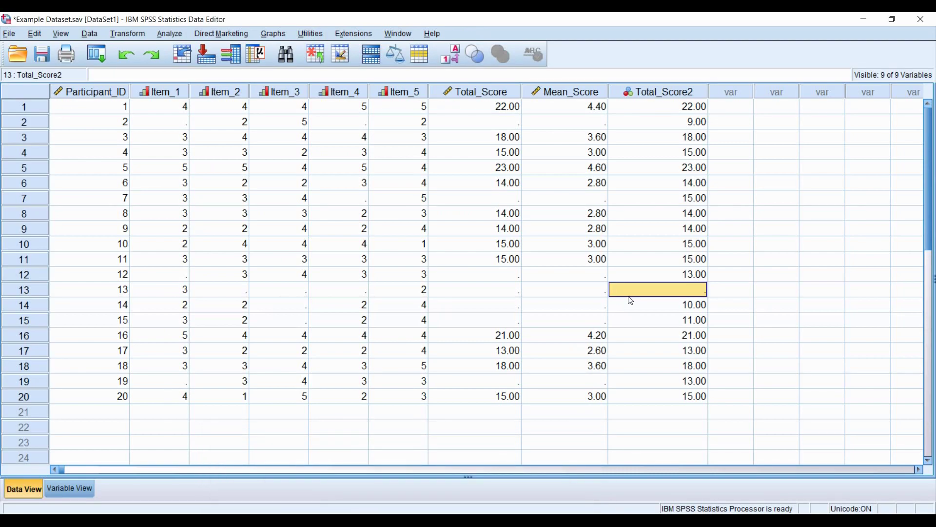
click(28, 289)
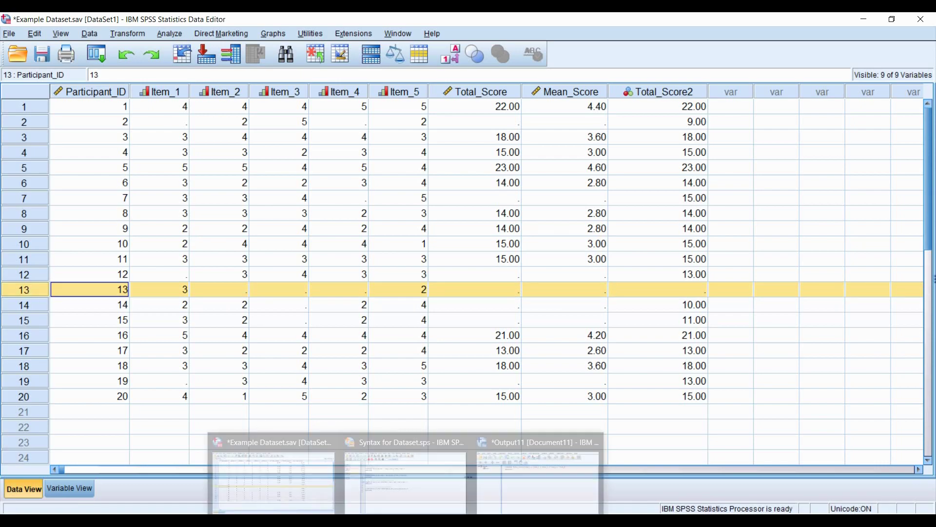
click(398, 507)
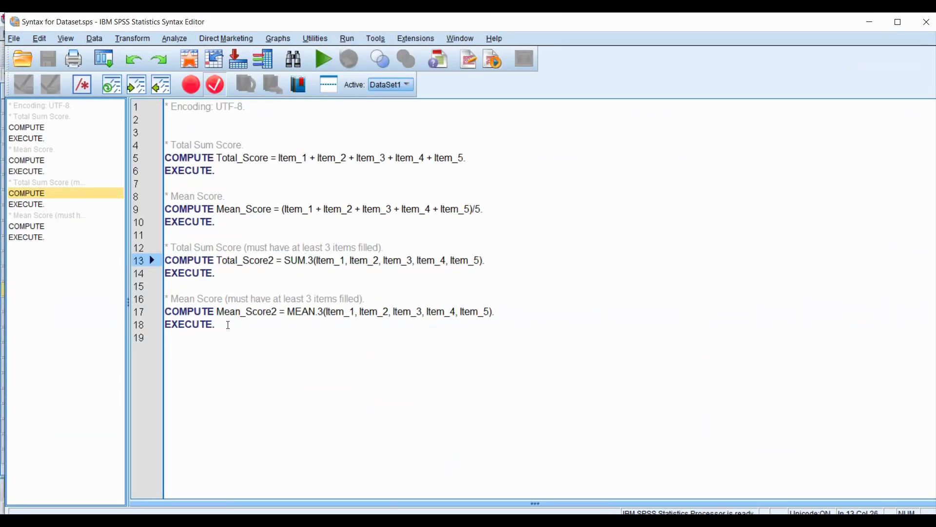
drag(228, 325, 167, 306)
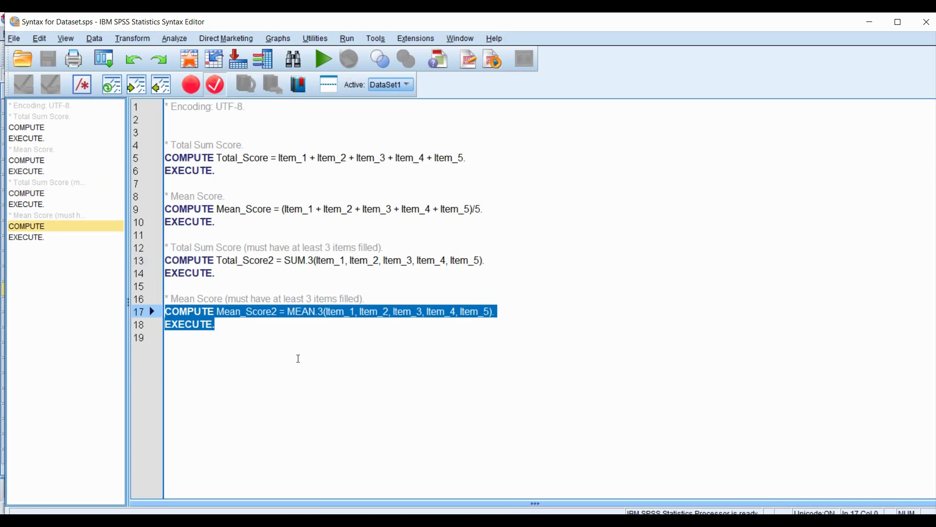
click(289, 312)
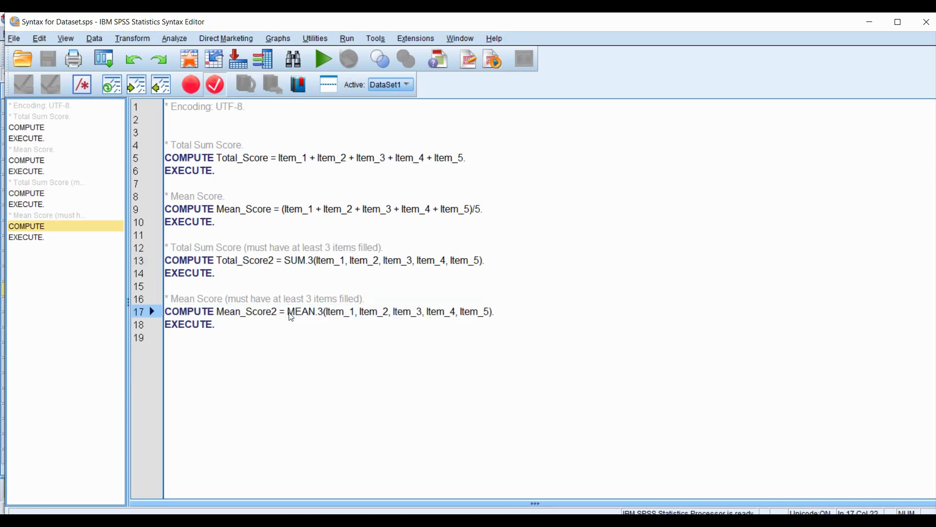
drag(291, 317, 324, 313)
click(185, 338)
drag(185, 337, 166, 311)
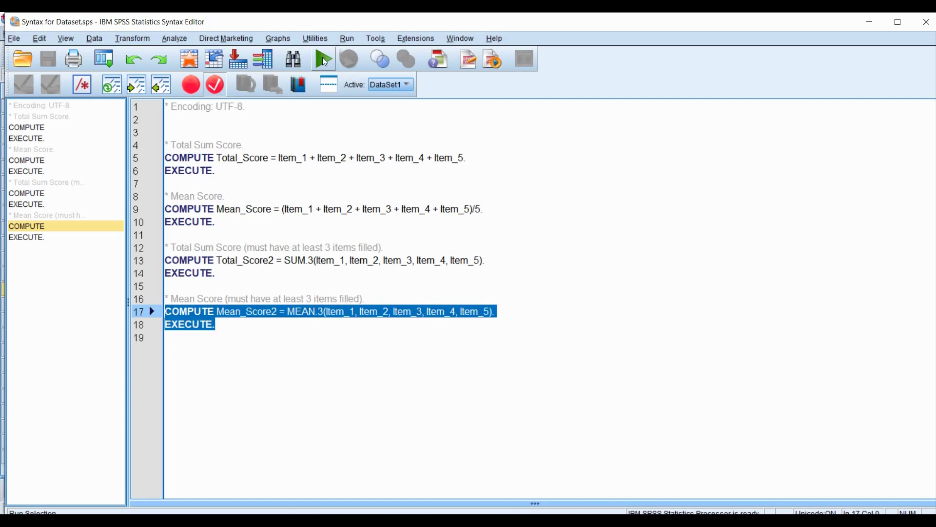
- Run the MEAN.3 Mean_Score2 commands and view the new Mean_Score2 column beside Total_Score2
click(323, 57)
mouse_move(406, 521)
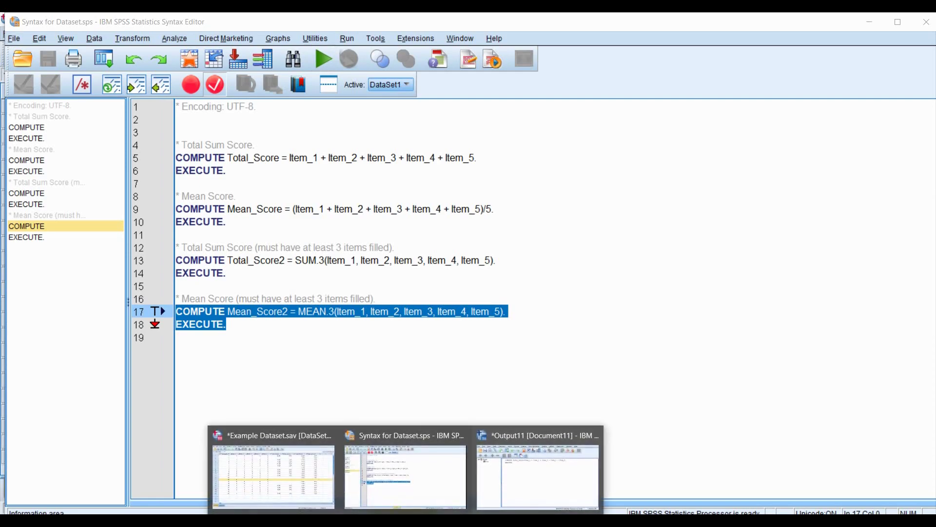
click(299, 466)
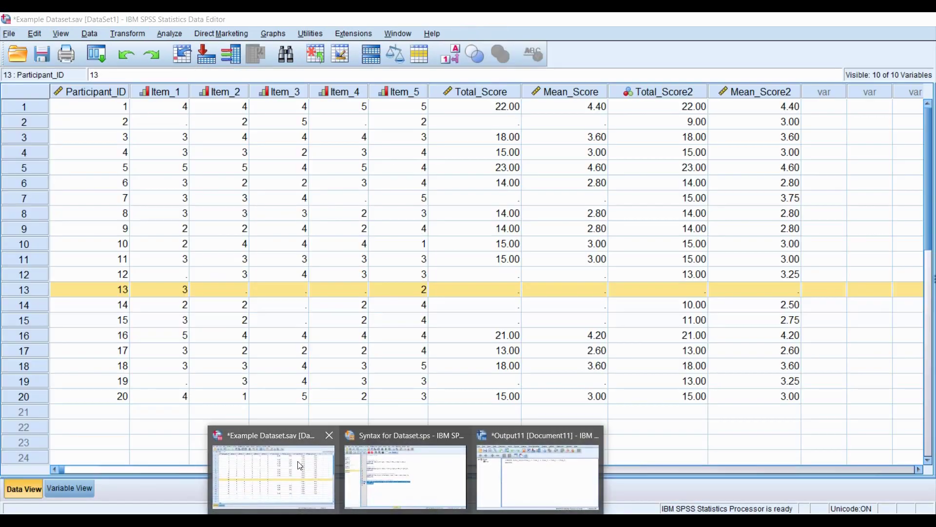
click(688, 91)
click(742, 90)
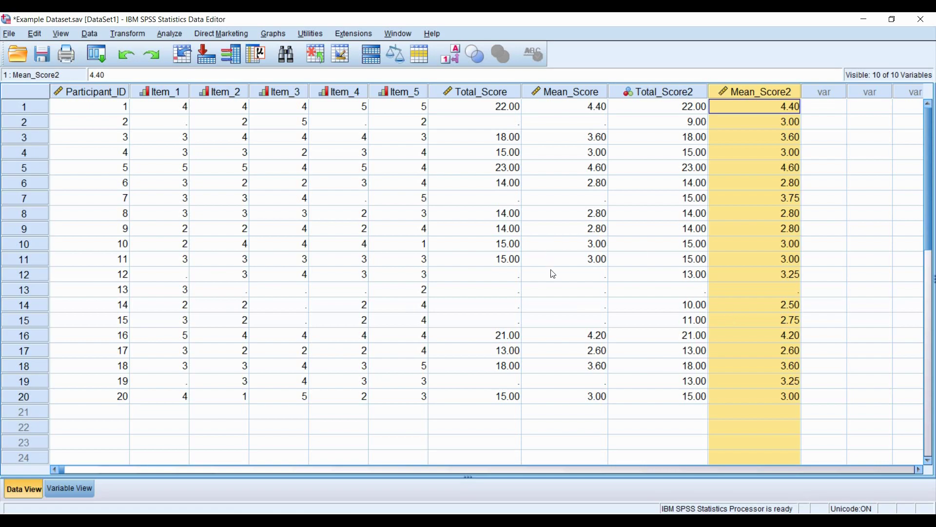
- Highlight blank Mean_Score values in rows 12–15 and participant 12's answered items
drag(551, 272, 565, 326)
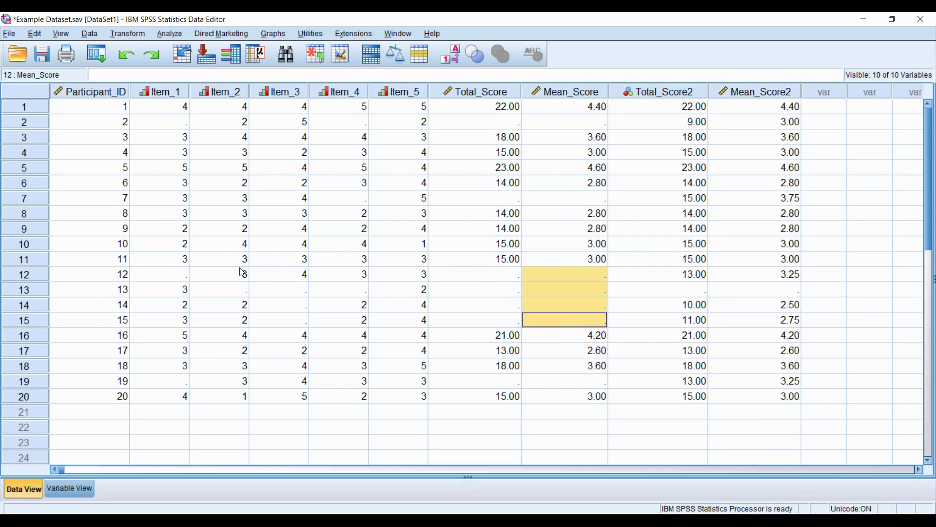
drag(244, 273, 531, 274)
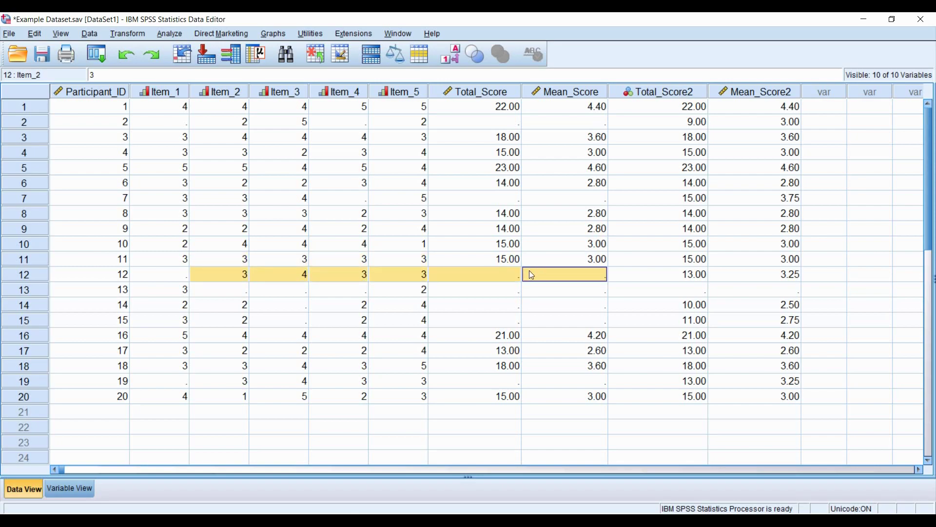